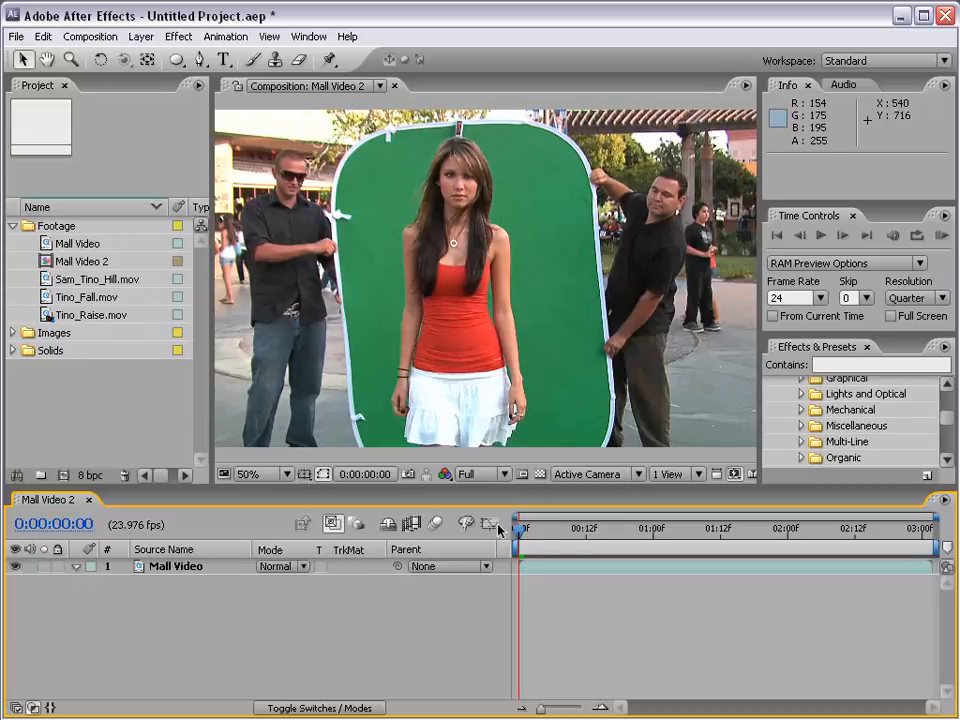
Step: Add the Mall Video 2 composition to the Render Queue
{"action": "left_click_drag", "start_coordinate": [519, 528], "coordinate": [435, 553]}
{"action": "left_click", "coordinate": [72, 37]}
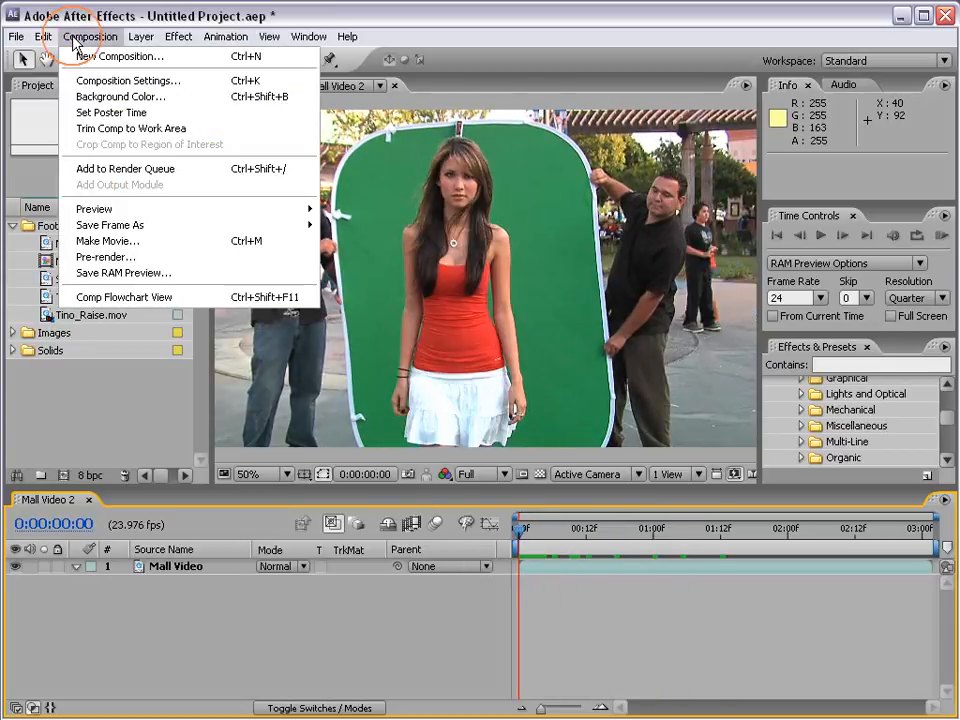
{"action": "left_click", "coordinate": [155, 170]}
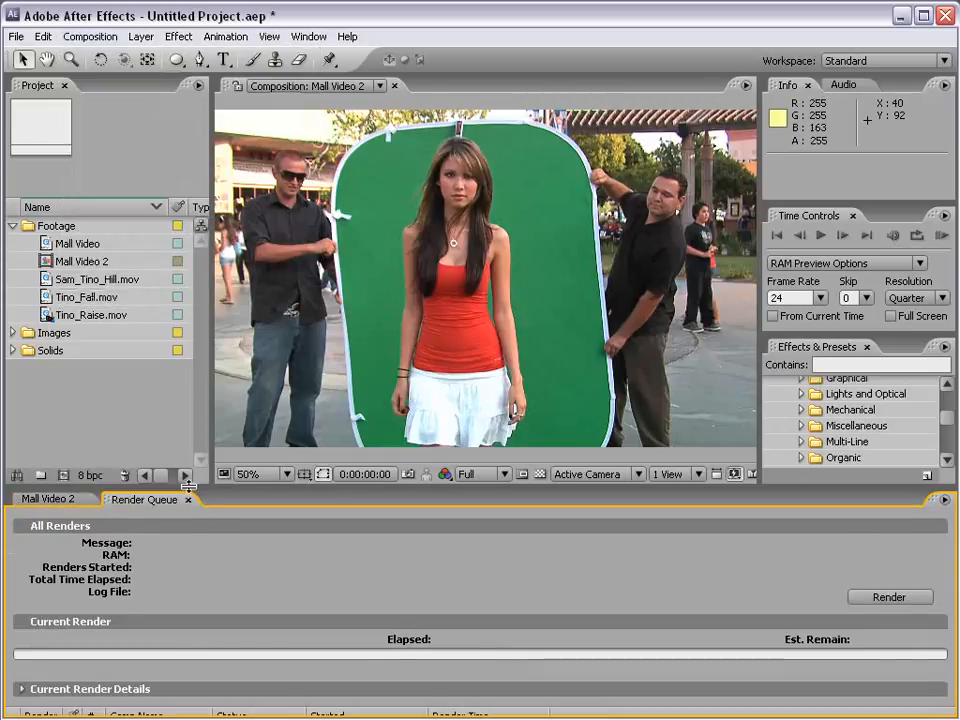
Step: Undock the Render Queue into a floating window, then resize and position it so the queued item's settings fit
{"action": "left_click_drag", "start_coordinate": [186, 492], "coordinate": [184, 453]}
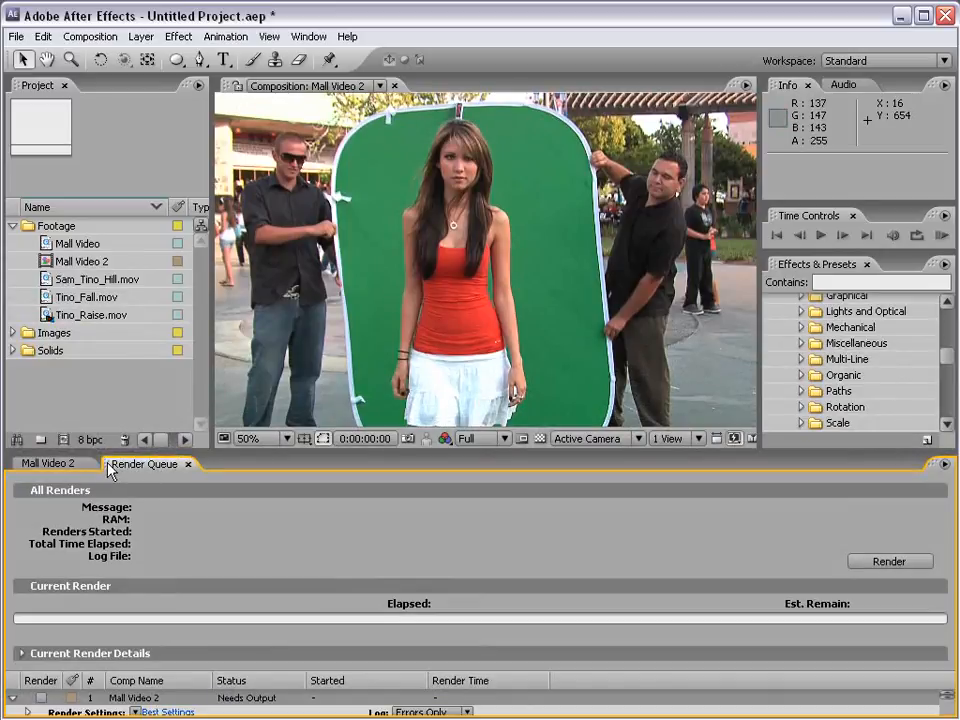
{"action": "left_click_drag", "start_coordinate": [108, 464], "coordinate": [250, 347]}
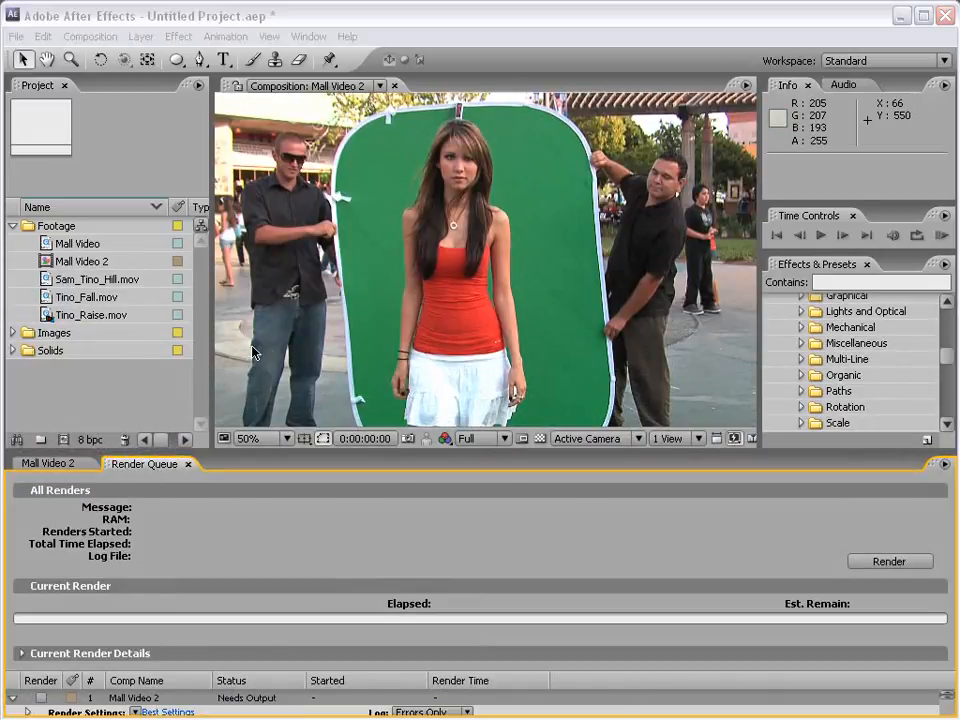
{"action": "left_click_drag", "start_coordinate": [190, 318], "coordinate": [64, 276]}
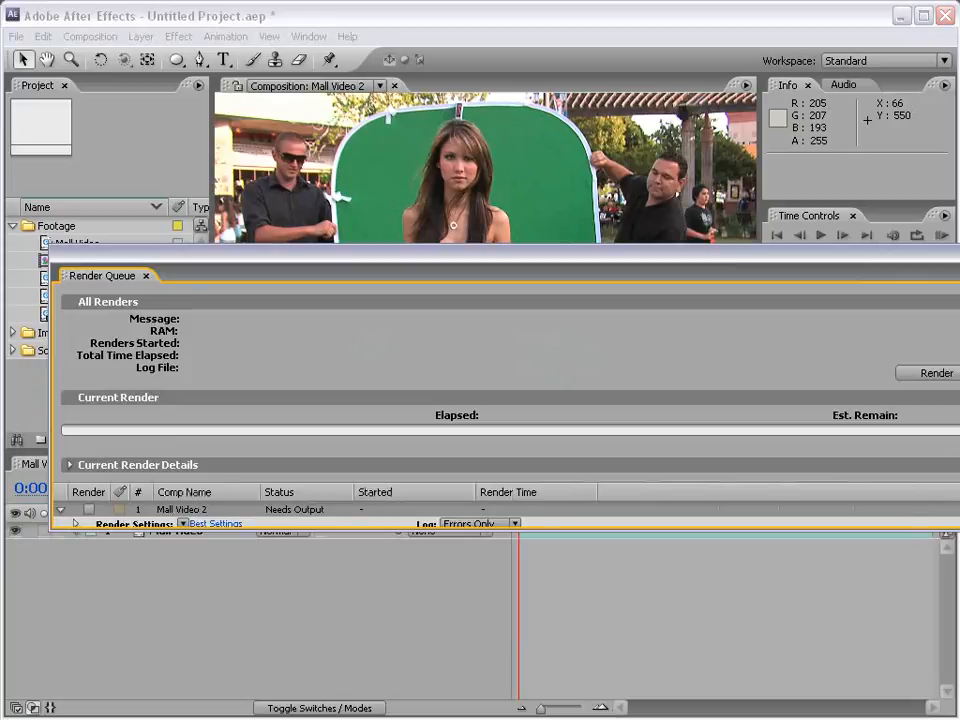
{"action": "left_click_drag", "start_coordinate": [355, 253], "coordinate": [467, 207]}
{"action": "left_click_drag", "start_coordinate": [826, 554], "coordinate": [850, 582]}
{"action": "left_click_drag", "start_coordinate": [510, 198], "coordinate": [445, 175]}
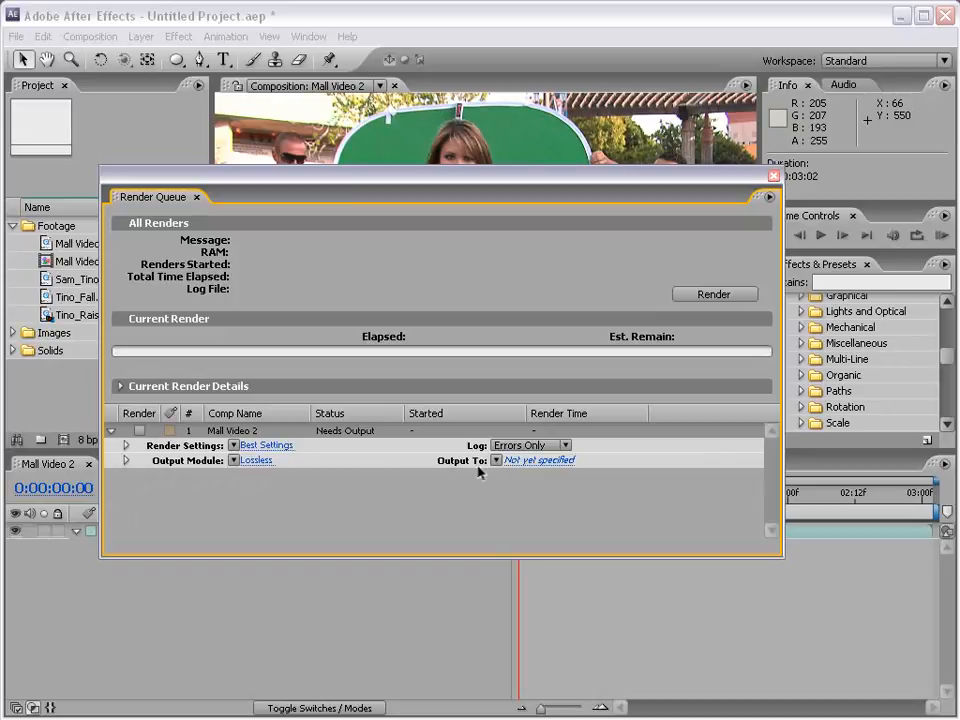
{"action": "left_click", "coordinate": [527, 461]}
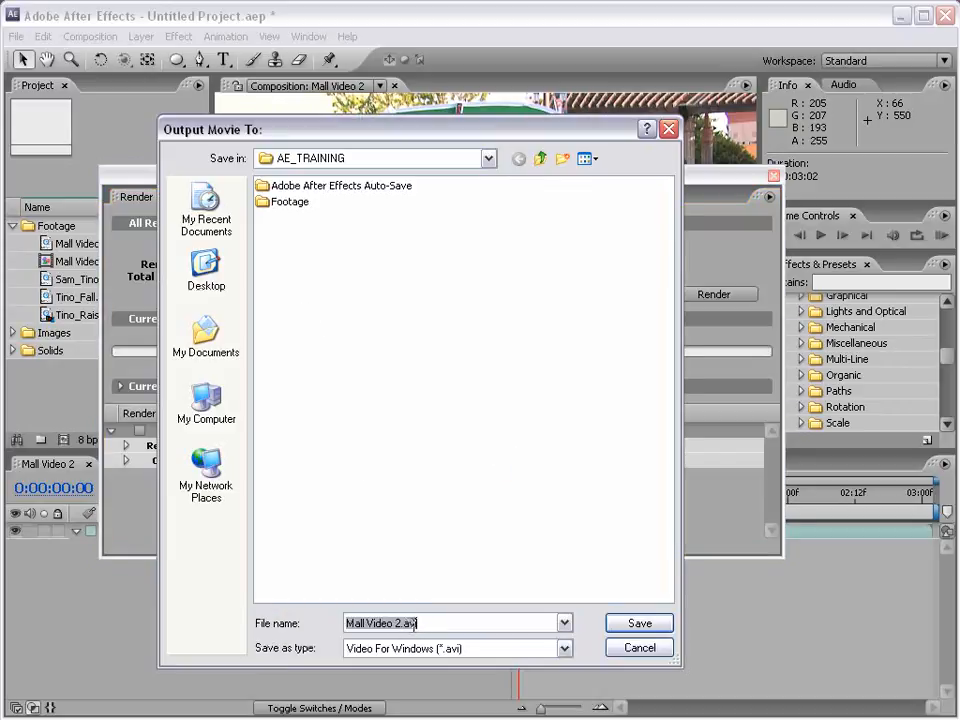
{"action": "left_click", "coordinate": [428, 622]}
{"action": "left_click", "coordinate": [639, 646]}
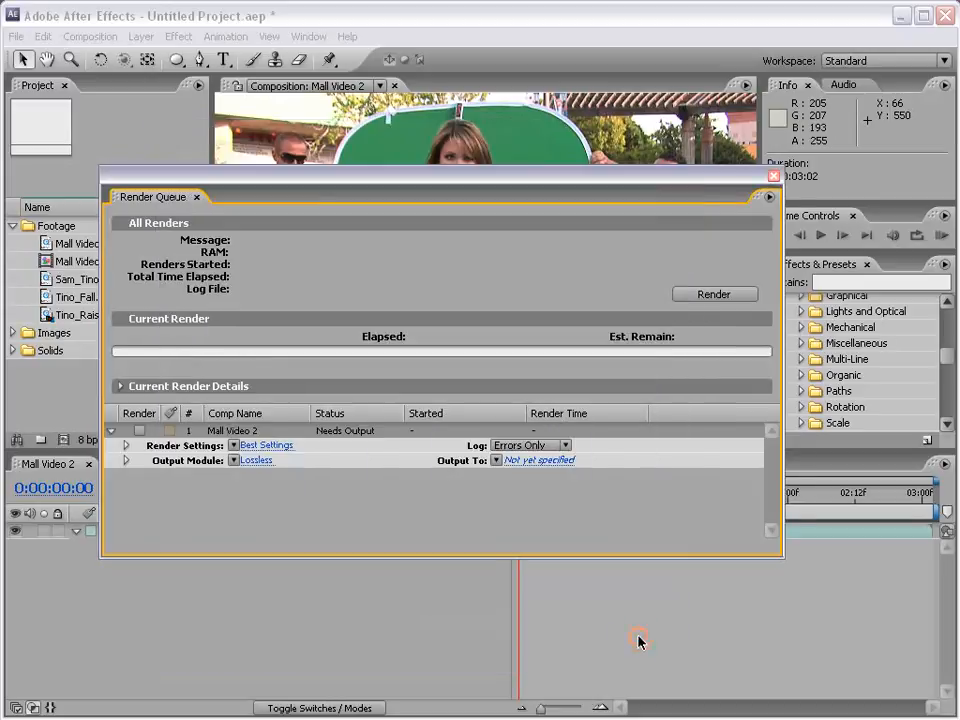
{"action": "left_click", "coordinate": [234, 446]}
{"action": "left_click", "coordinate": [272, 461]}
{"action": "left_click", "coordinate": [255, 461]}
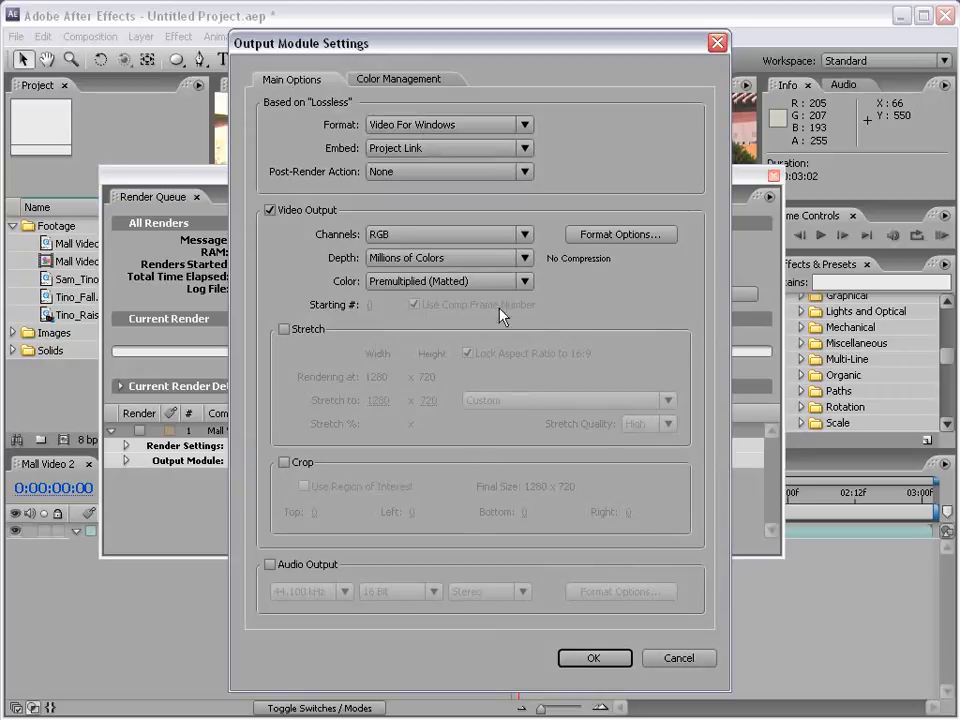
{"action": "left_click", "coordinate": [664, 662]}
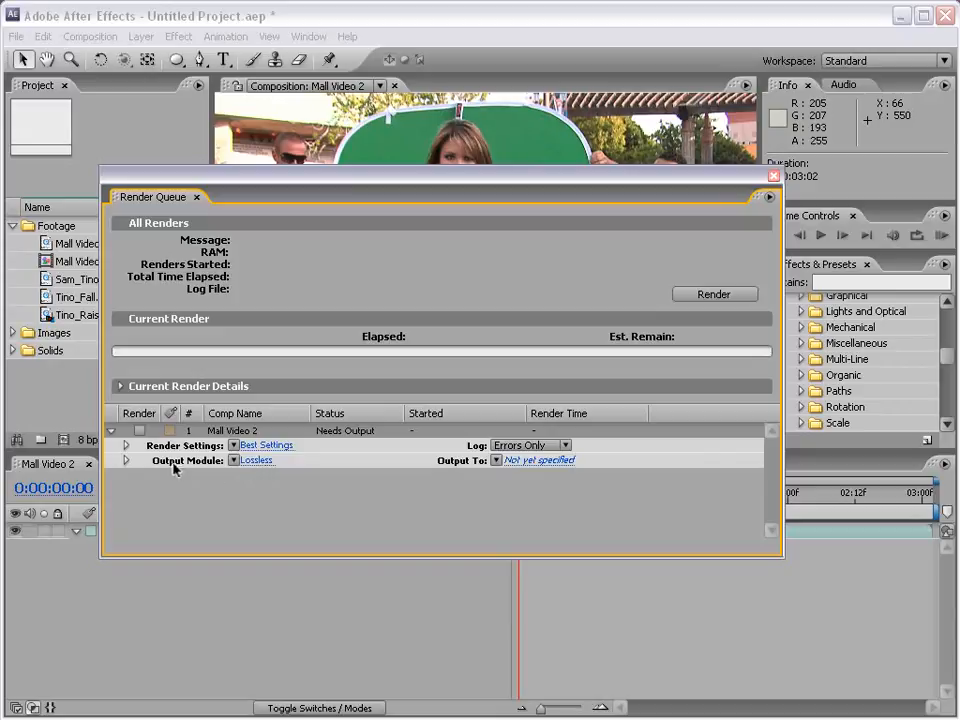
Step: Change the output module's format for the queued Mall Video 2 to QuickTime Movie
{"action": "left_click", "coordinate": [251, 462]}
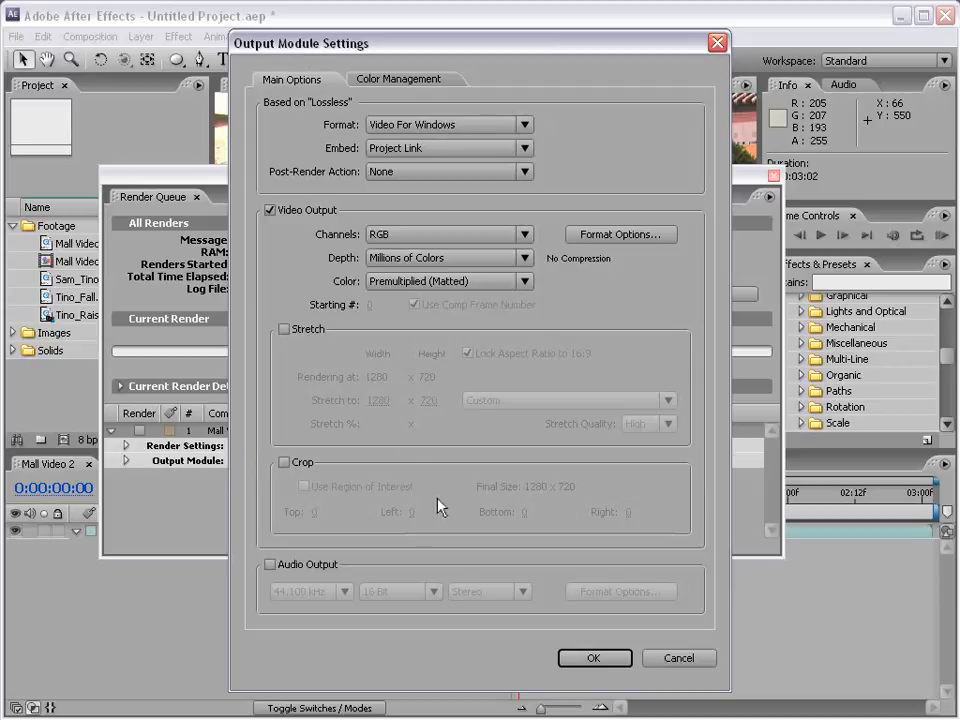
{"action": "left_click", "coordinate": [416, 125]}
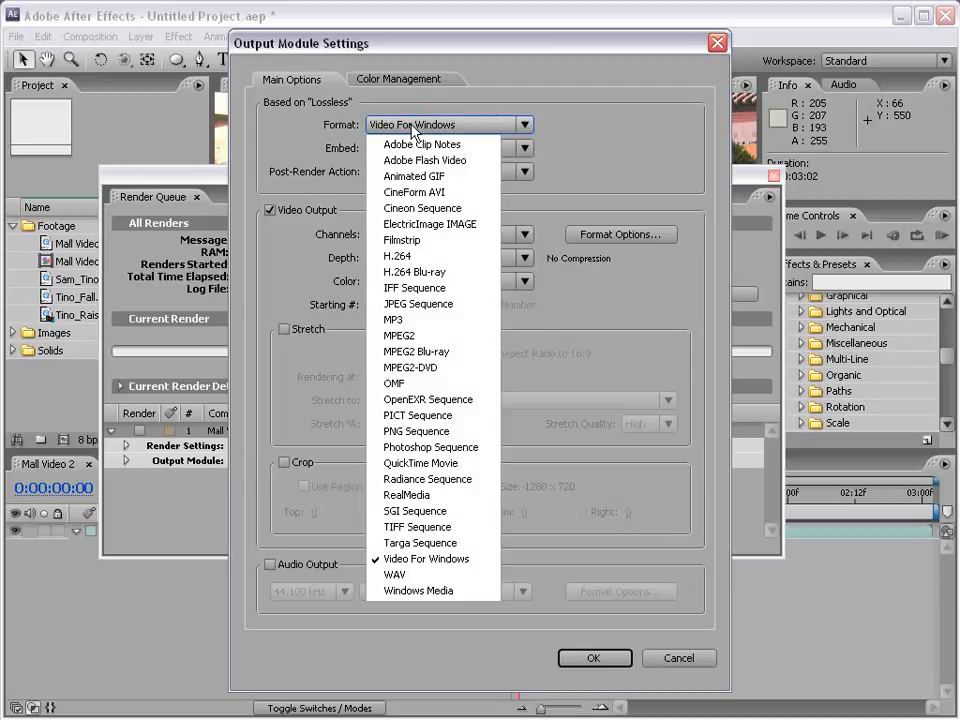
{"action": "left_click", "coordinate": [431, 465]}
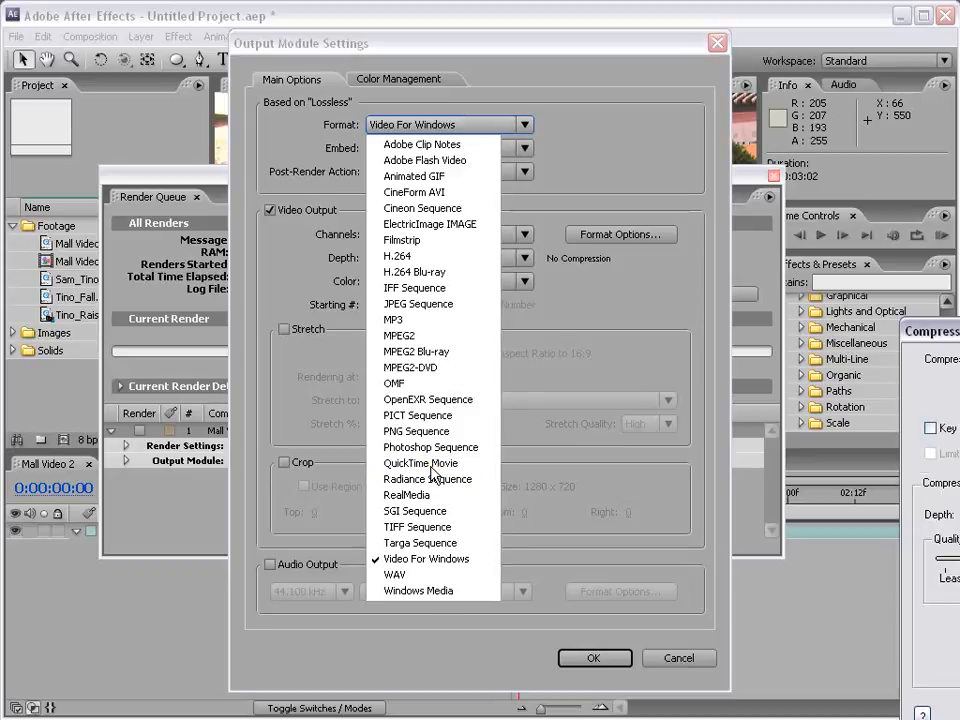
{"action": "left_click_drag", "start_coordinate": [955, 333], "coordinate": [351, 136]}
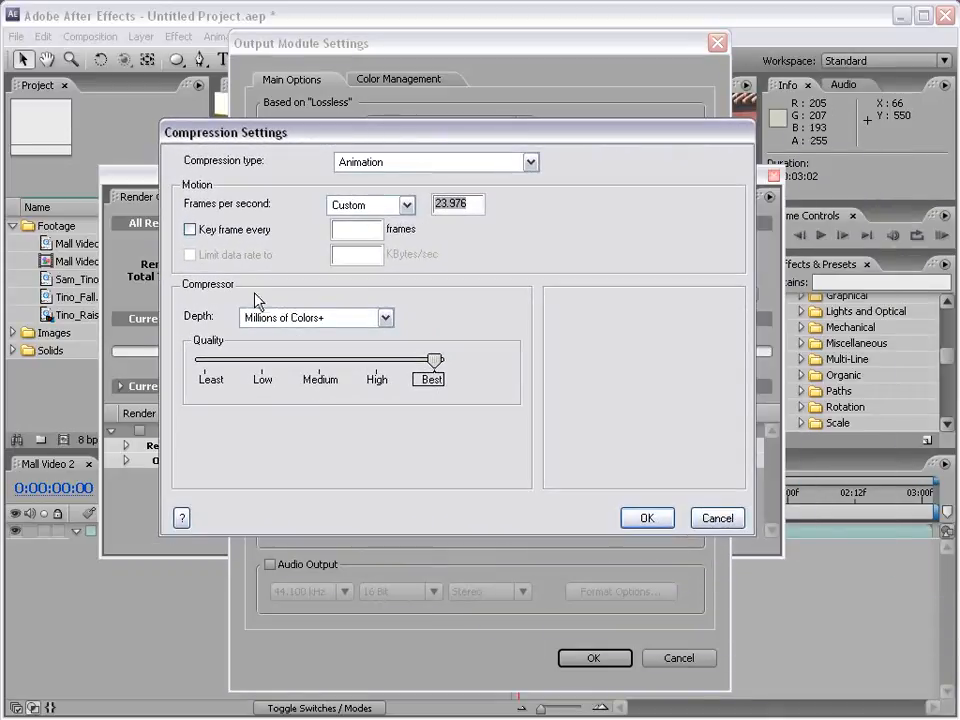
Step: Set the QuickTime compression to Photo - JPEG at quality 95 and turn off audio output for the output module
{"action": "left_click", "coordinate": [362, 162]}
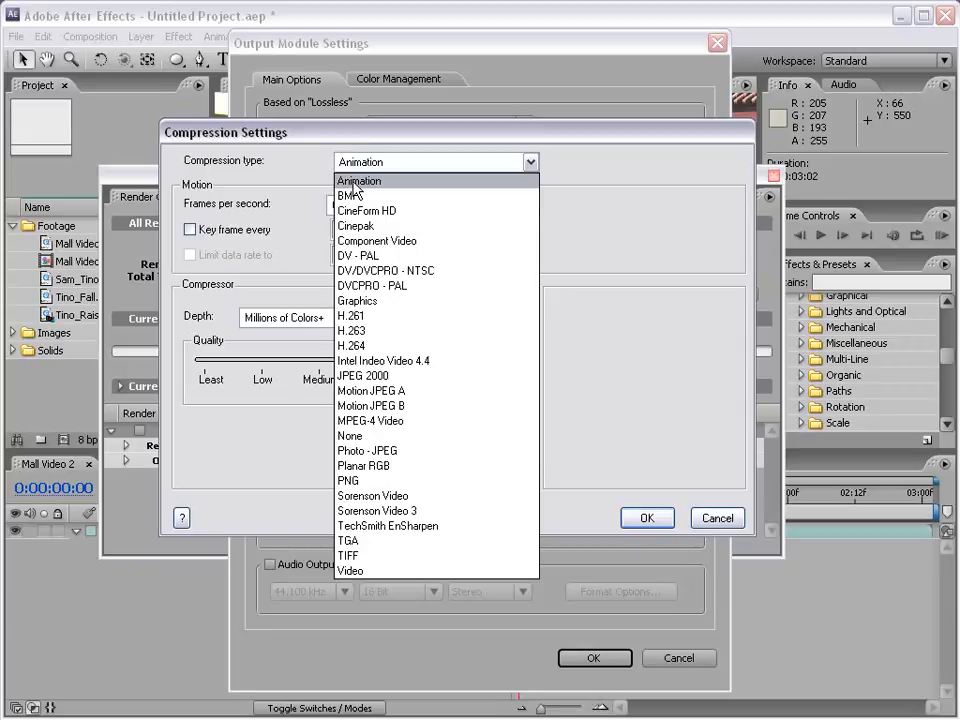
{"action": "left_click", "coordinate": [401, 451]}
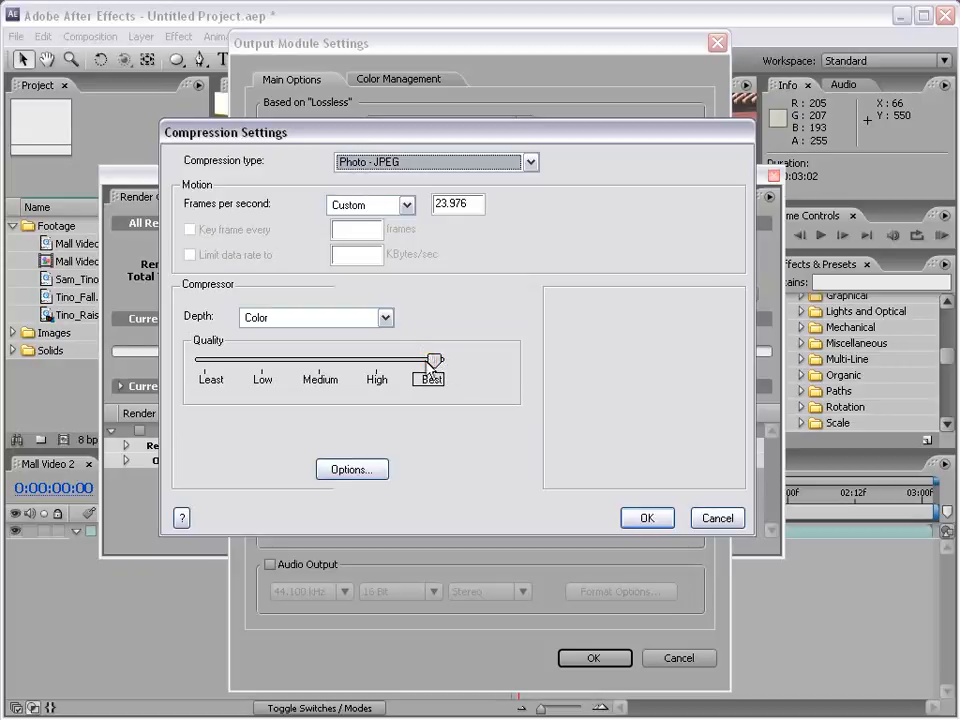
{"action": "mouse_move", "coordinate": [435, 359]}
{"action": "left_mouse_down"}
{"action": "mouse_move", "coordinate": [415, 366]}
{"action": "mouse_move", "coordinate": [435, 362]}
{"action": "mouse_move", "coordinate": [423, 365]}
{"action": "left_mouse_up"}
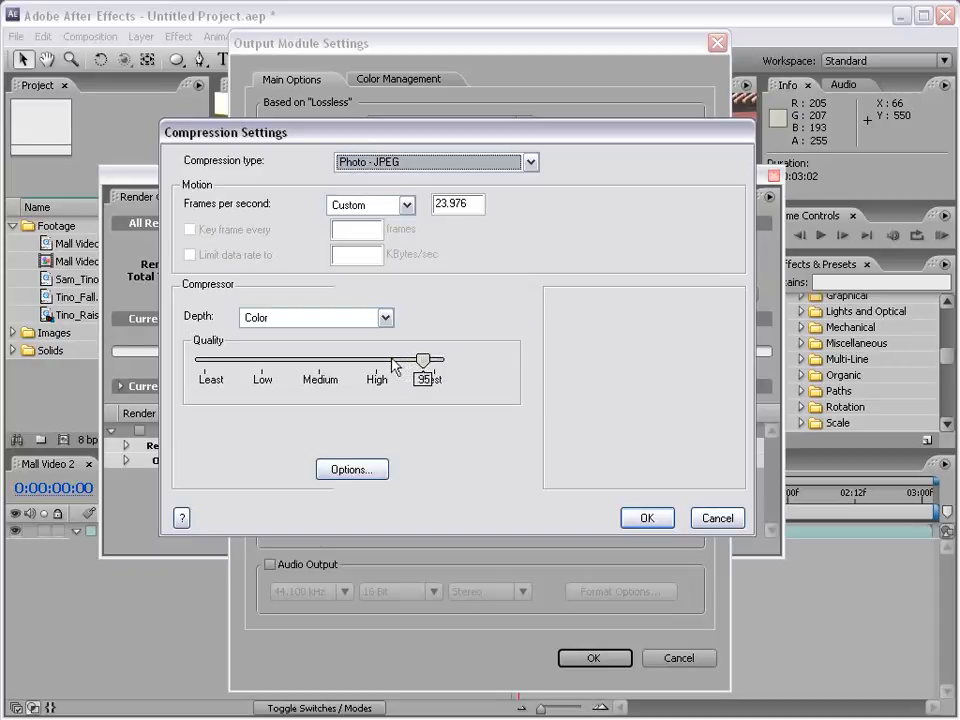
{"action": "left_click", "coordinate": [393, 360]}
{"action": "left_click", "coordinate": [645, 520]}
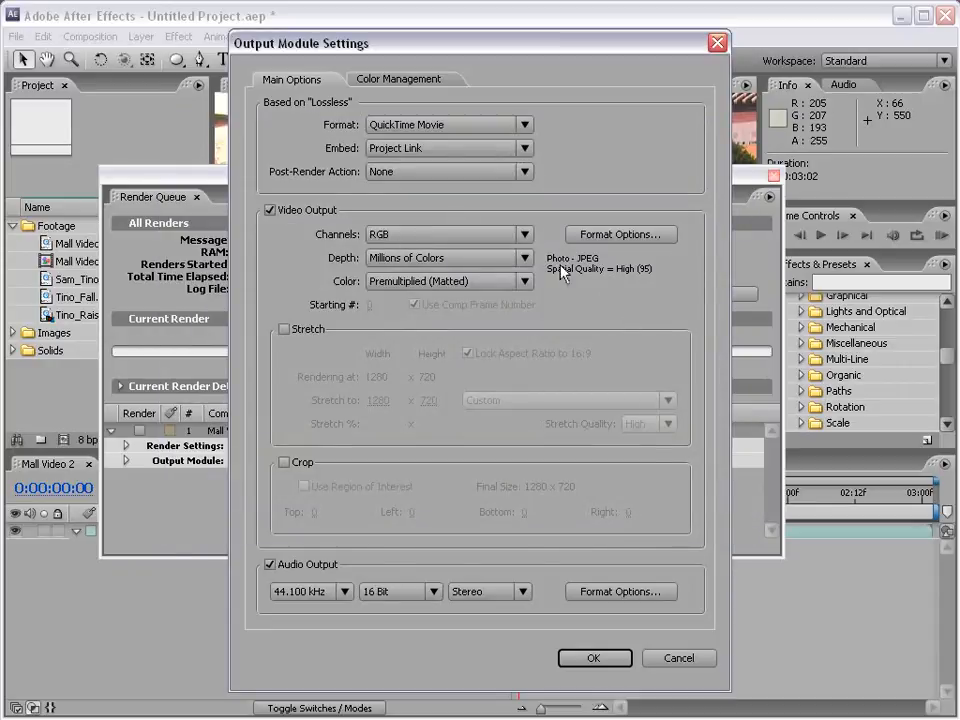
{"action": "left_click", "coordinate": [270, 567]}
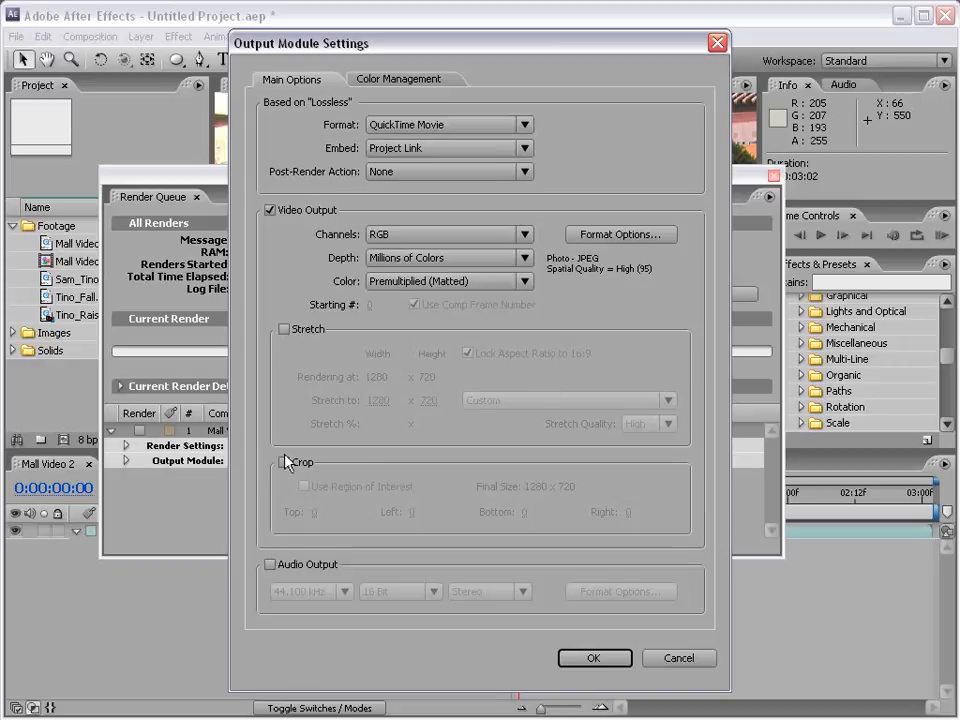
{"action": "left_click", "coordinate": [594, 660]}
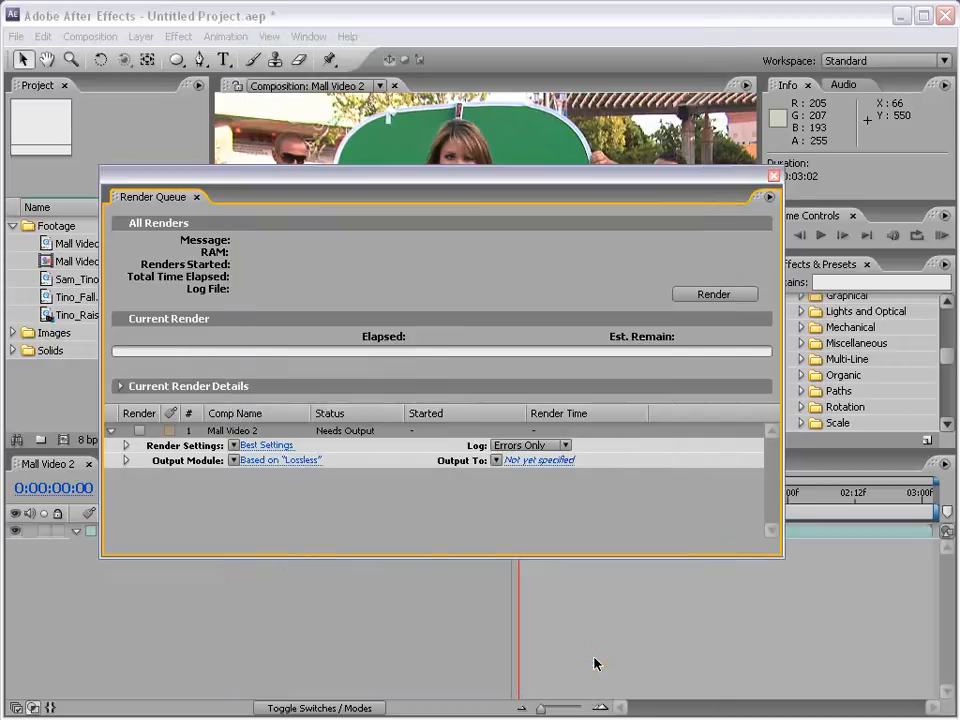
Step: Set the render's output file to Mall.mov in the AE_TRAINING folder
{"action": "left_click", "coordinate": [540, 460]}
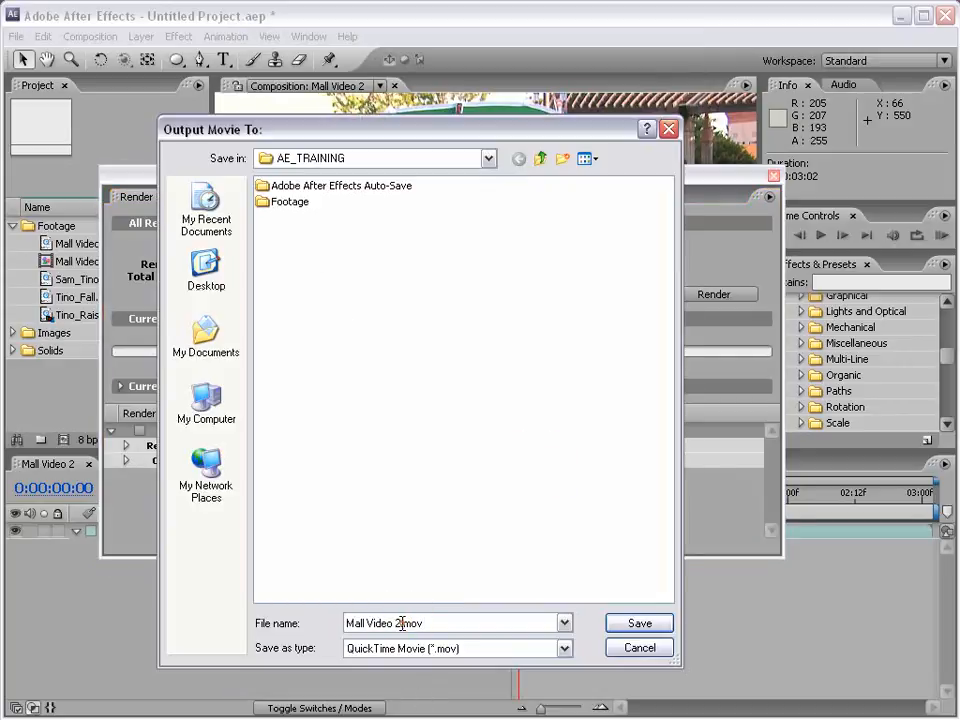
{"action": "left_click_drag", "start_coordinate": [401, 623], "coordinate": [306, 634]}
{"action": "type", "text": "Mall"}
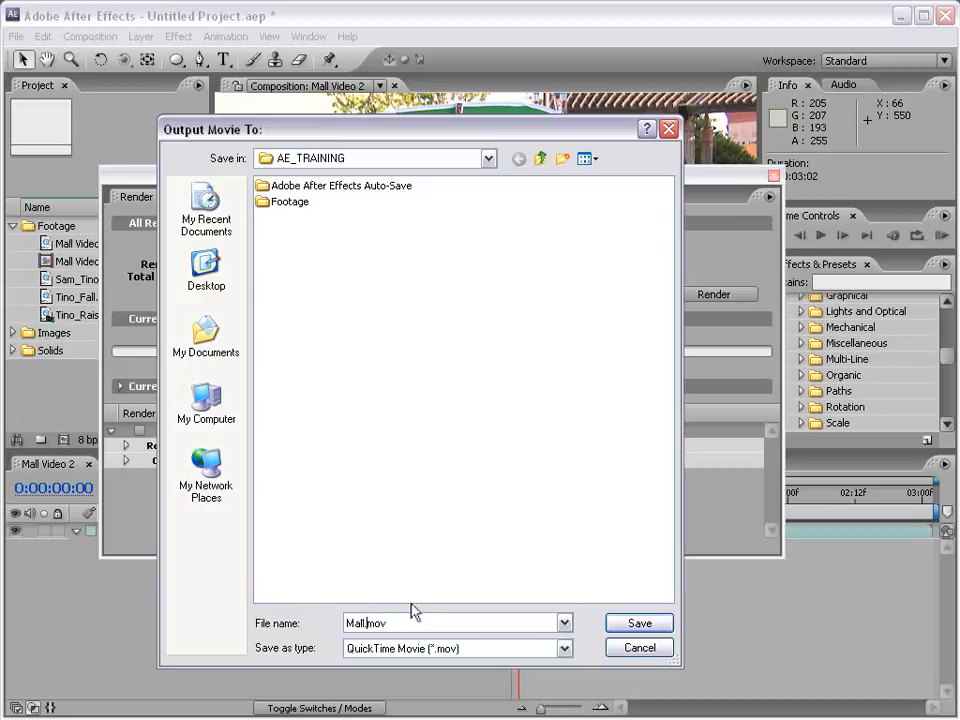
{"action": "left_click", "coordinate": [640, 624]}
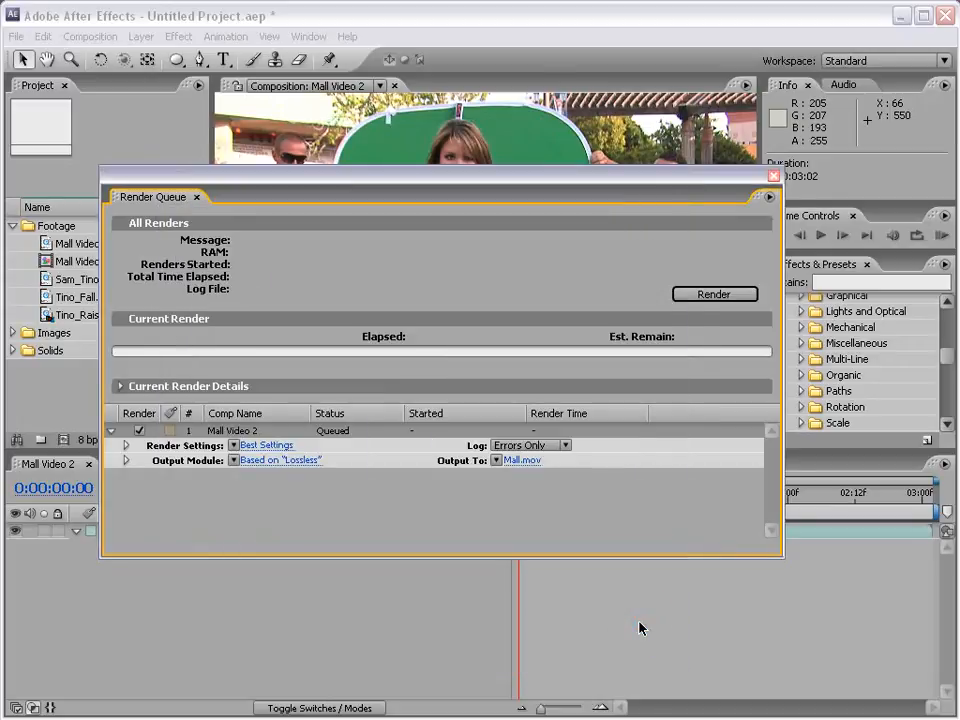
Step: Render the queued Mall Video 2 composition and close the Render Queue window when it finishes
{"action": "left_click", "coordinate": [703, 295]}
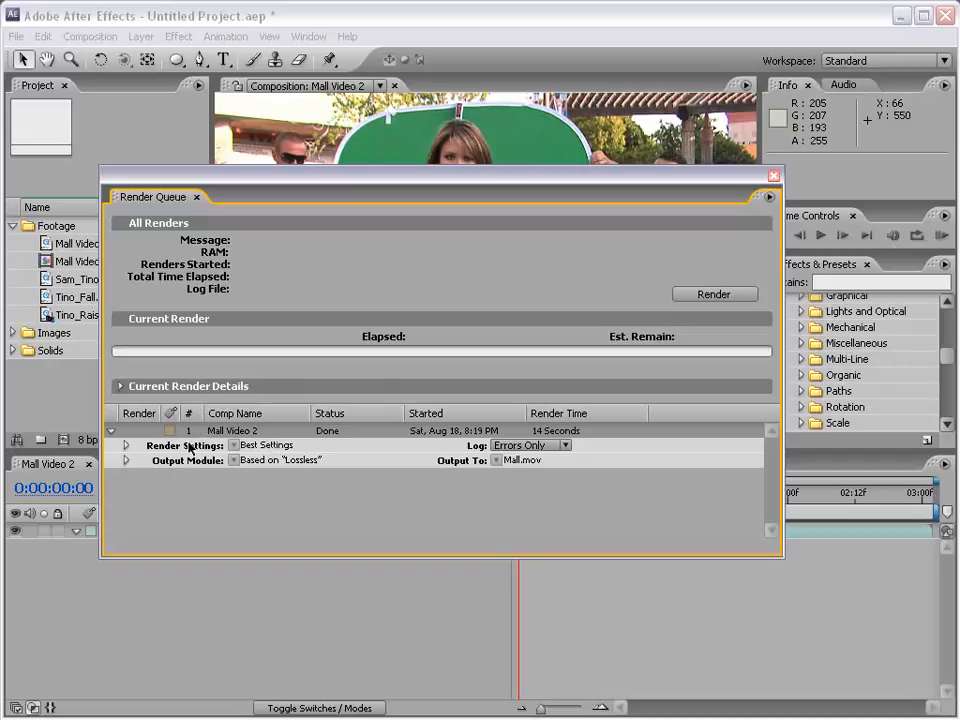
{"action": "left_click", "coordinate": [43, 14]}
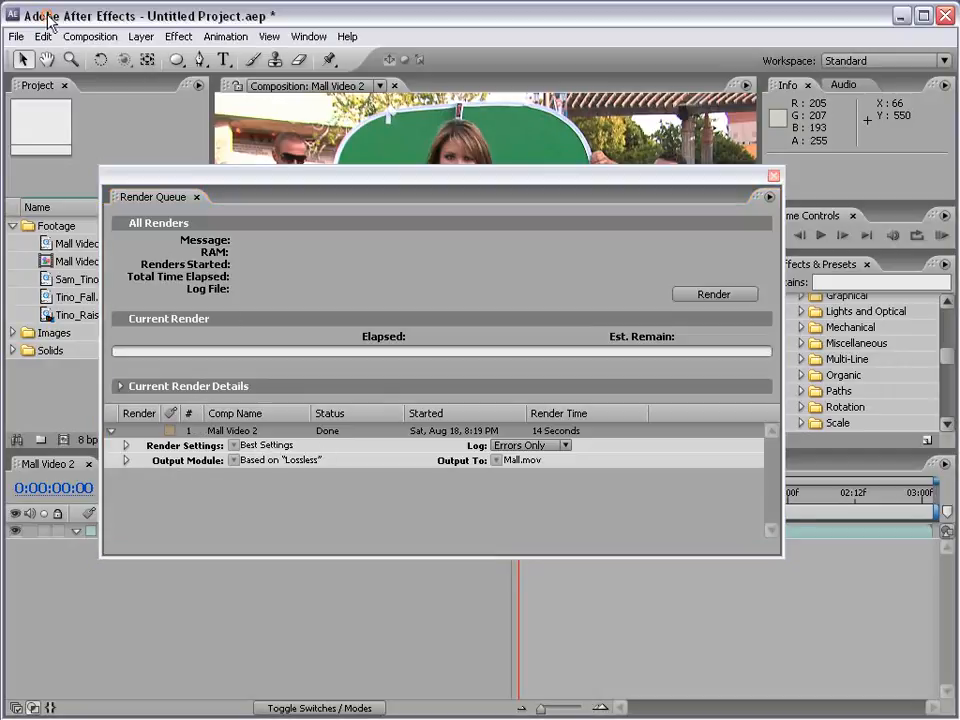
{"action": "left_click", "coordinate": [772, 177]}
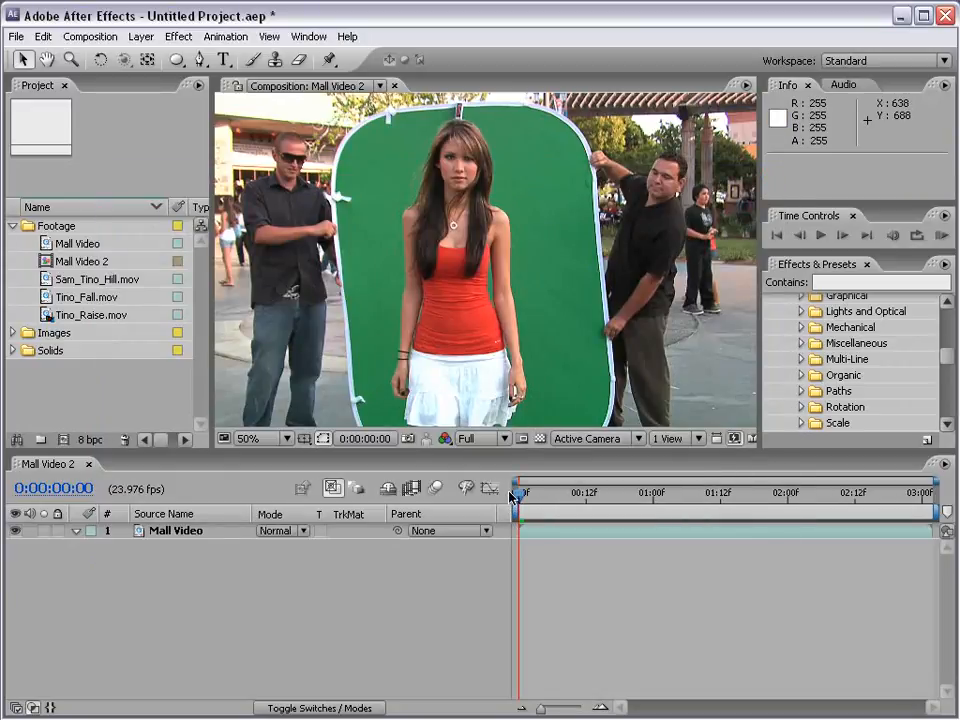
{"action": "left_click", "coordinate": [16, 36]}
{"action": "left_click", "coordinate": [84, 297]}
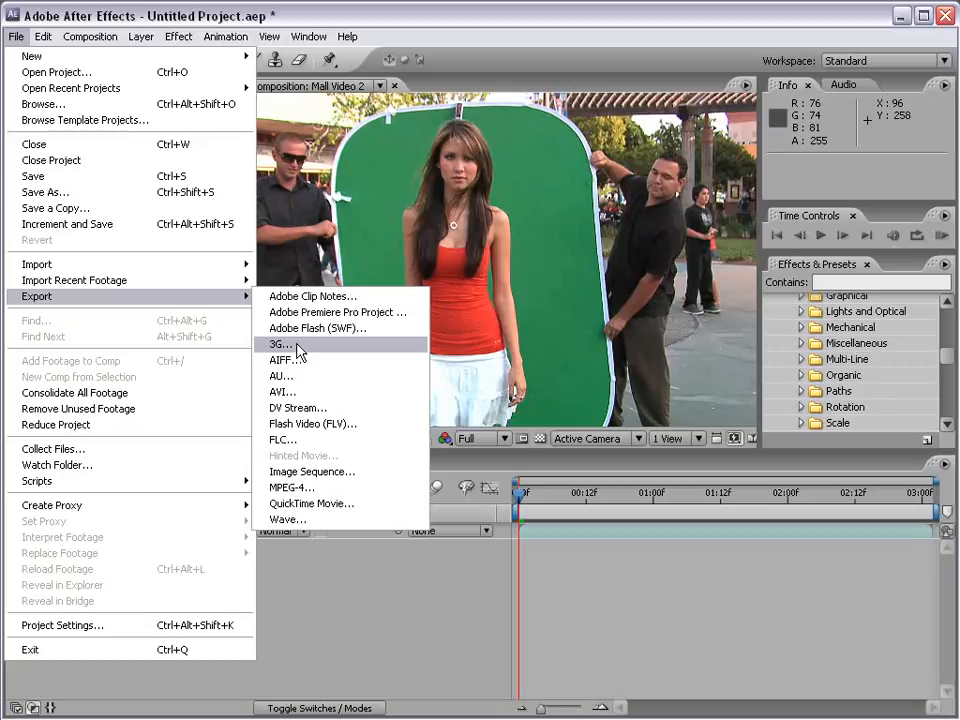
{"action": "left_click", "coordinate": [551, 592]}
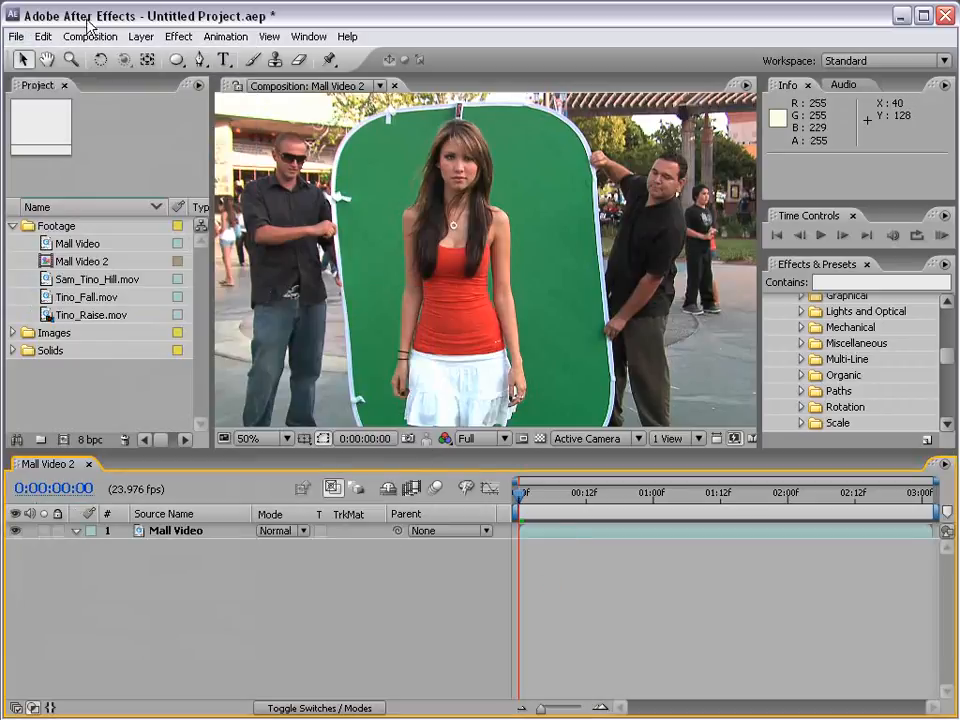
Step: Reopen the Render Queue, locate the rendered Mall.mov on disk through the output module details, and close both windows again
{"action": "left_click", "coordinate": [185, 36]}
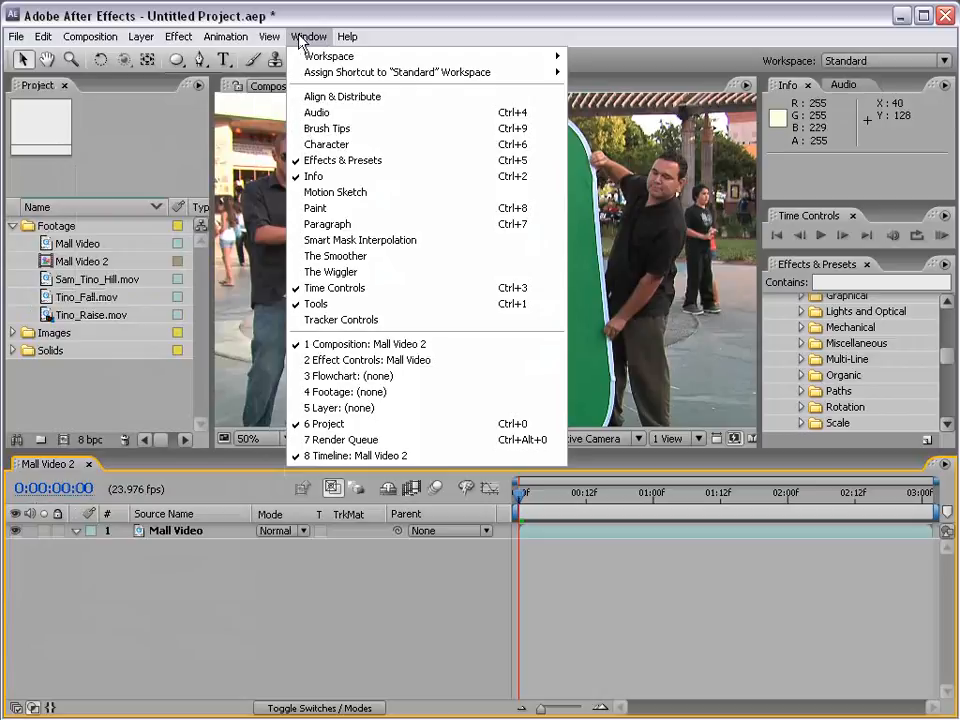
{"action": "left_click", "coordinate": [345, 440]}
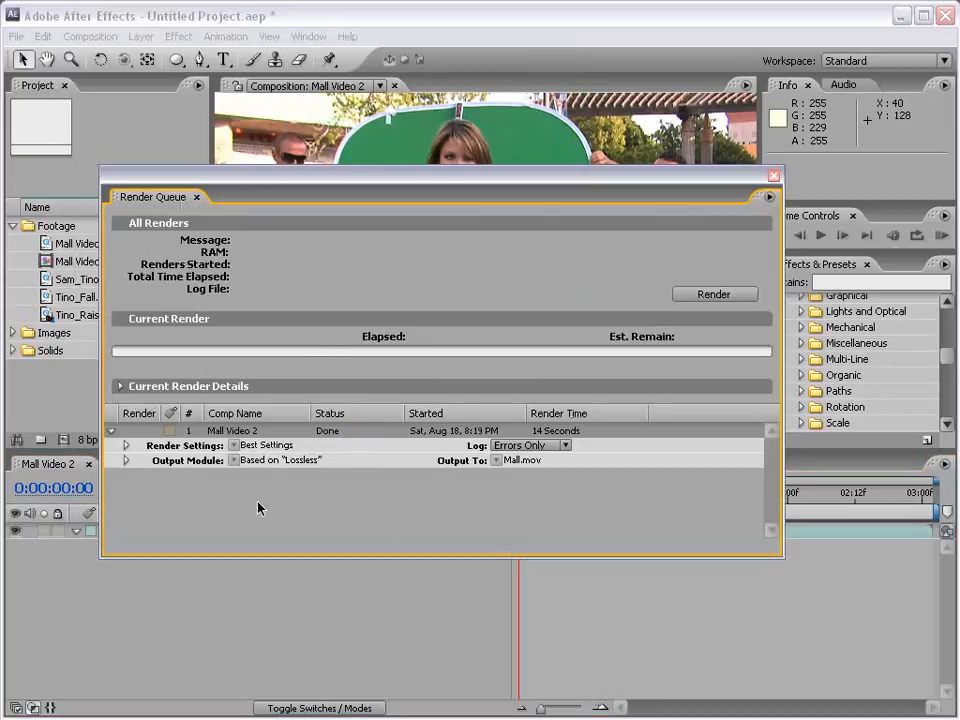
{"action": "left_click", "coordinate": [126, 460]}
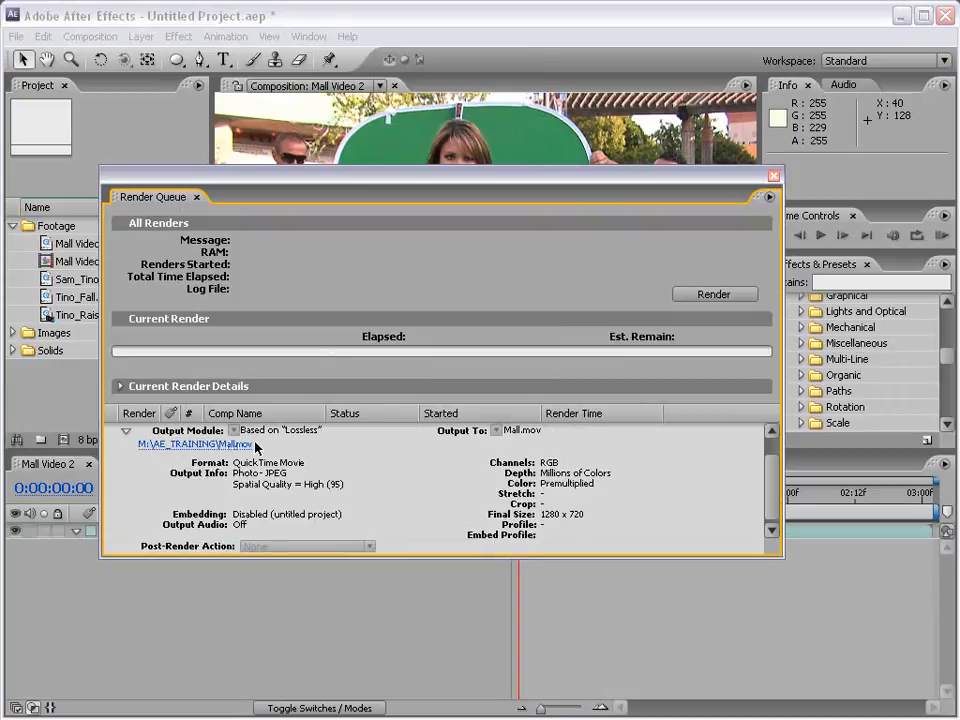
{"action": "left_click", "coordinate": [205, 445]}
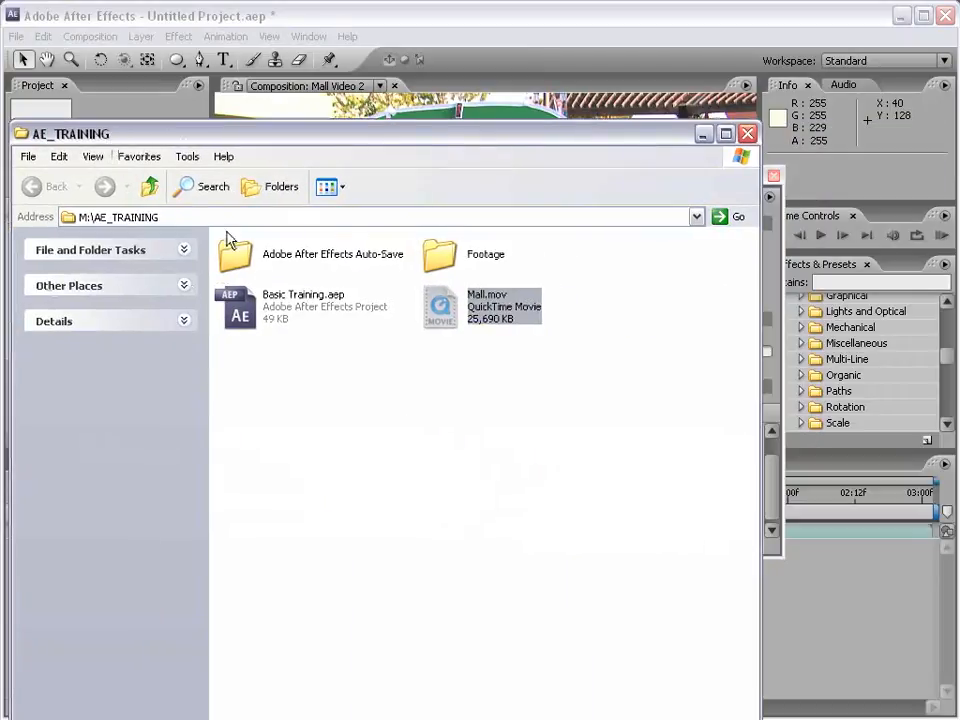
{"action": "left_click", "coordinate": [538, 416]}
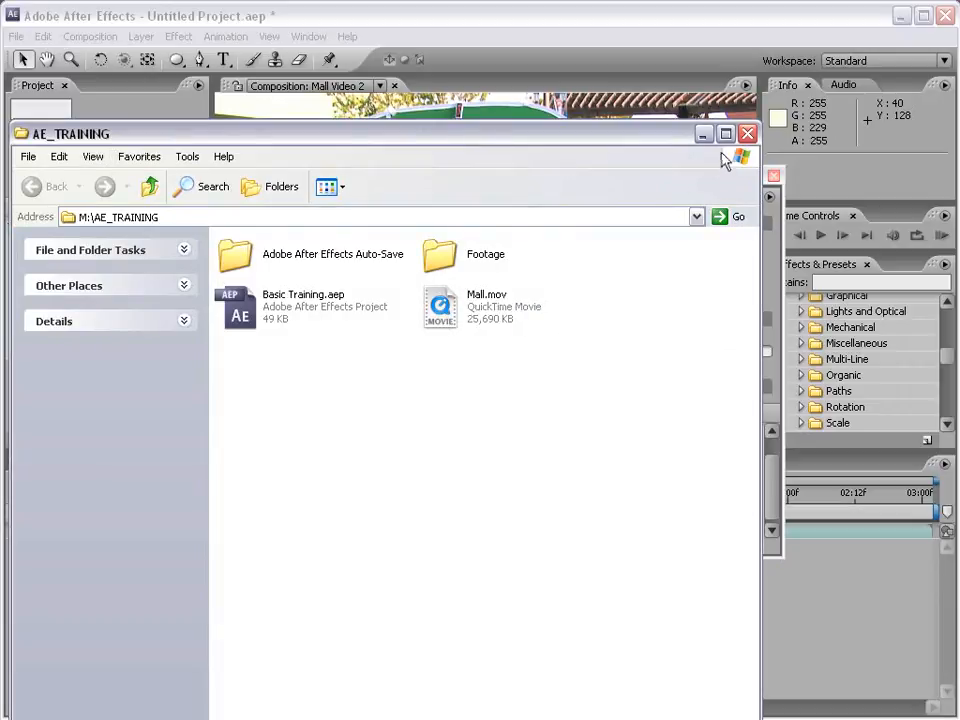
{"action": "left_click", "coordinate": [747, 133]}
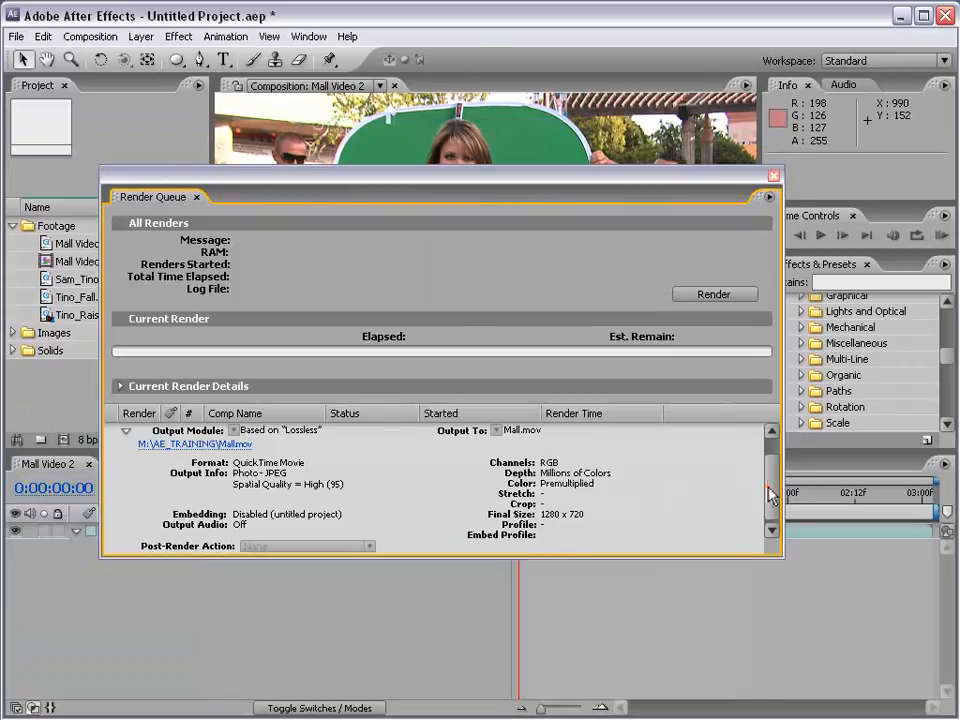
{"action": "scroll", "coordinate": [771, 490], "scroll_direction": "up", "scroll_amount": 1}
{"action": "left_click", "coordinate": [127, 462]}
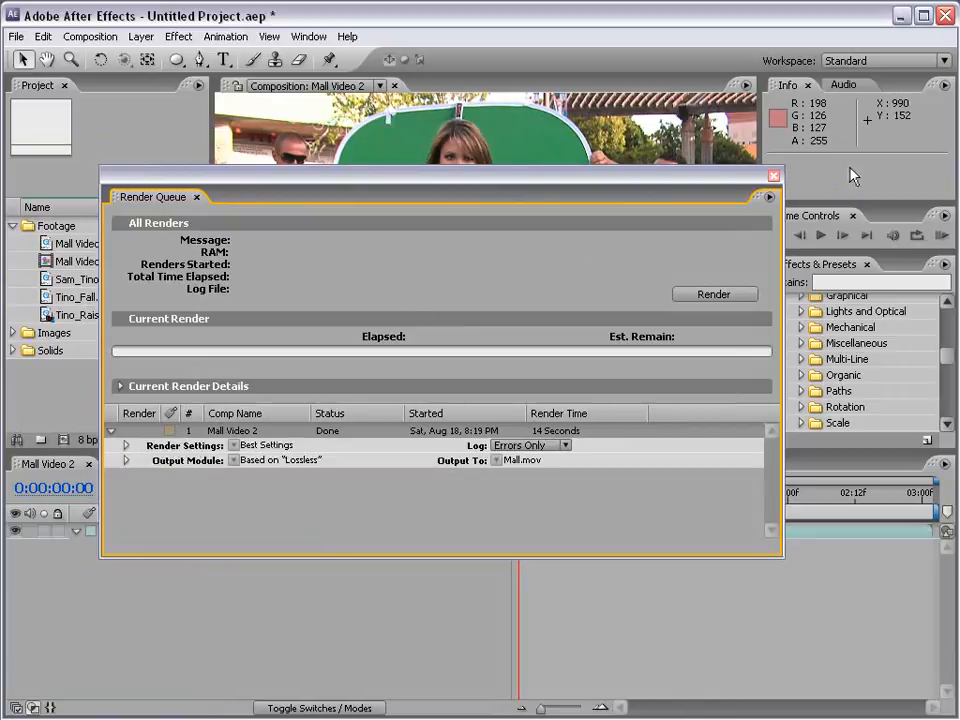
{"action": "left_click", "coordinate": [773, 176]}
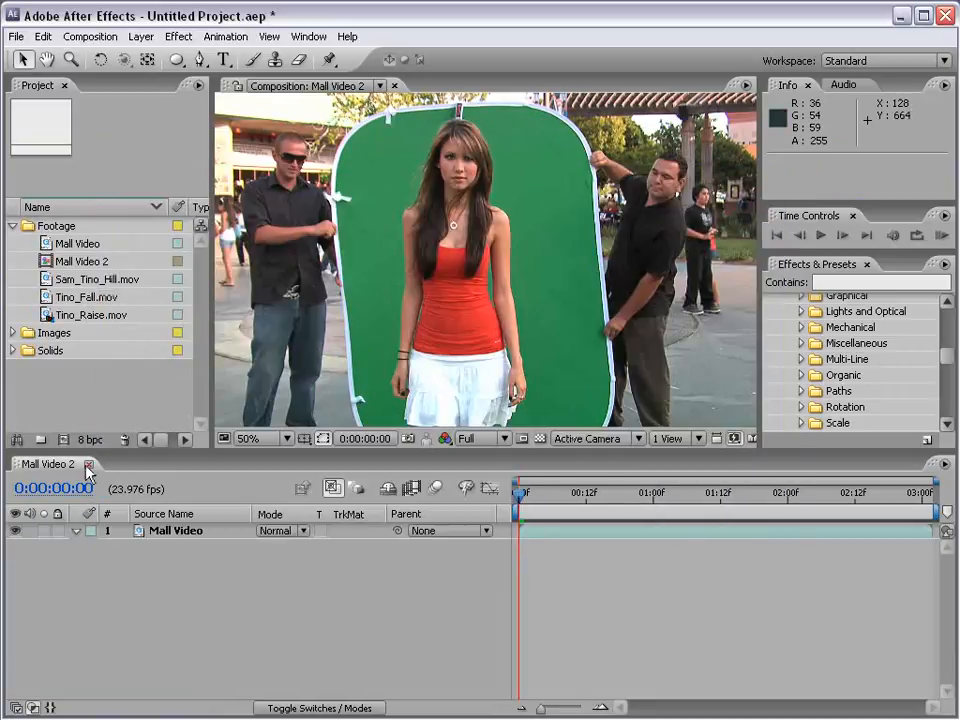
Step: Cycle the project's color depth through 16 bits per channel and back to 8
{"action": "left_click", "coordinate": [88, 412]}
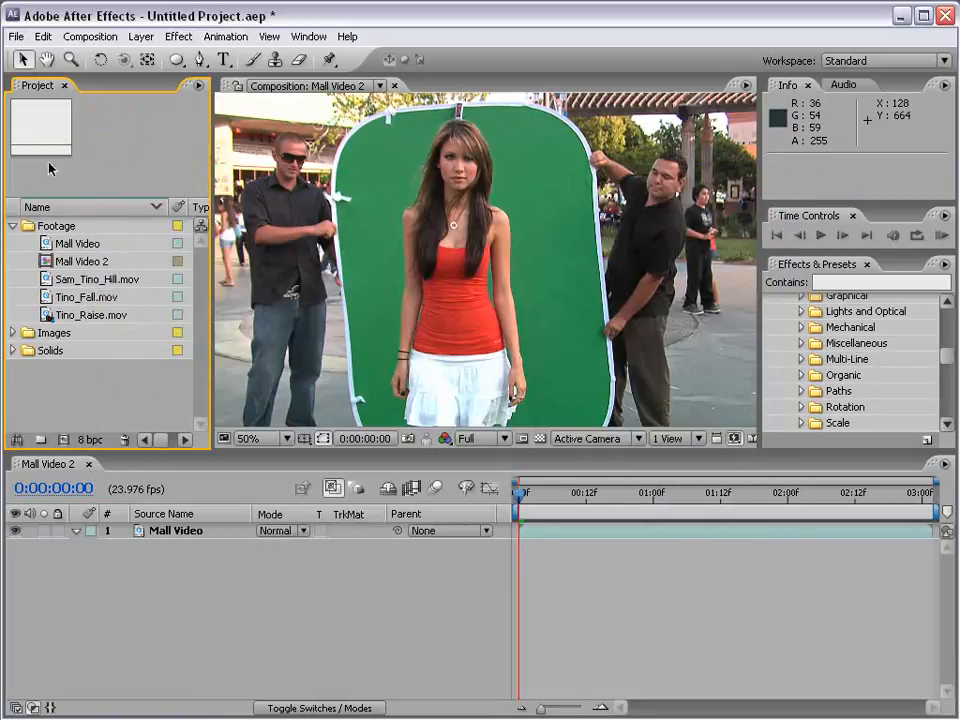
{"action": "left_click", "coordinate": [97, 440], "text": "alt"}
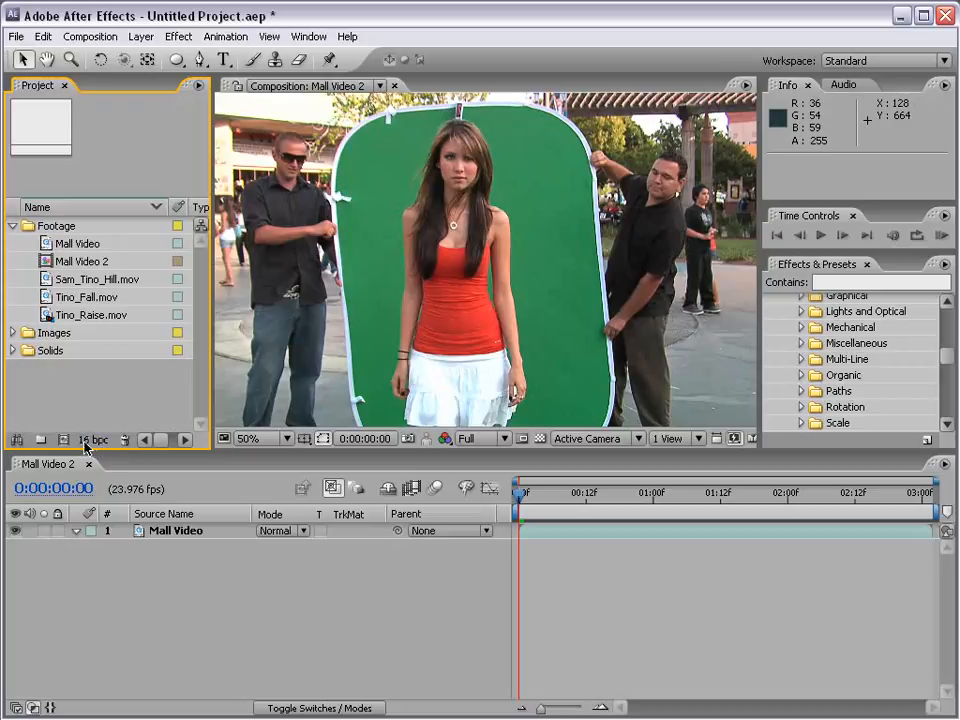
{"action": "left_click", "coordinate": [88, 440], "text": "alt"}
{"action": "left_click", "coordinate": [92, 440], "text": "alt"}
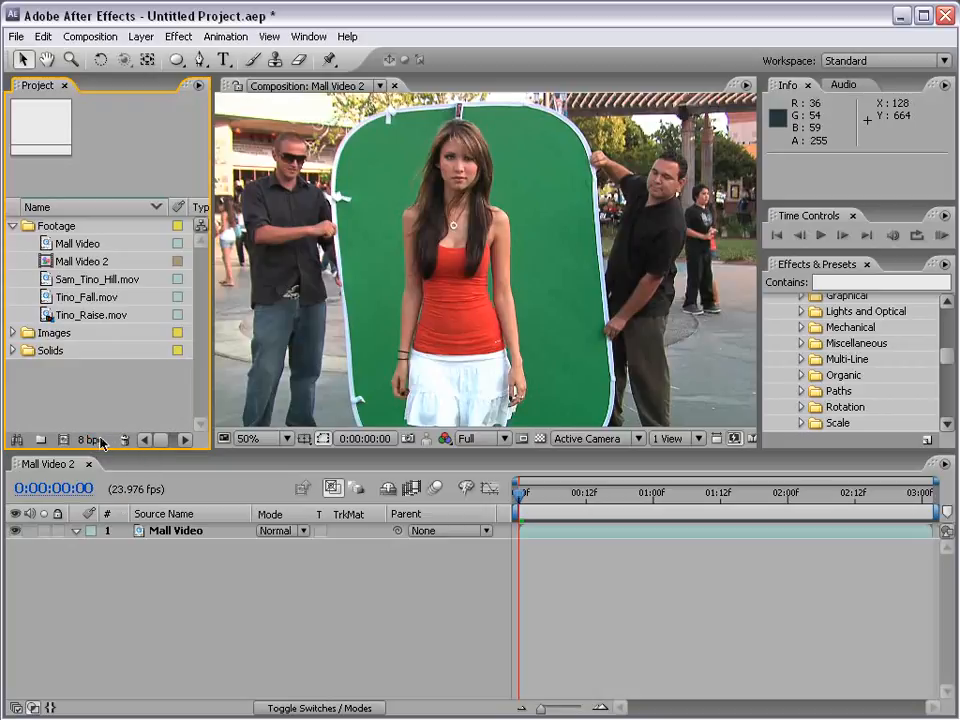